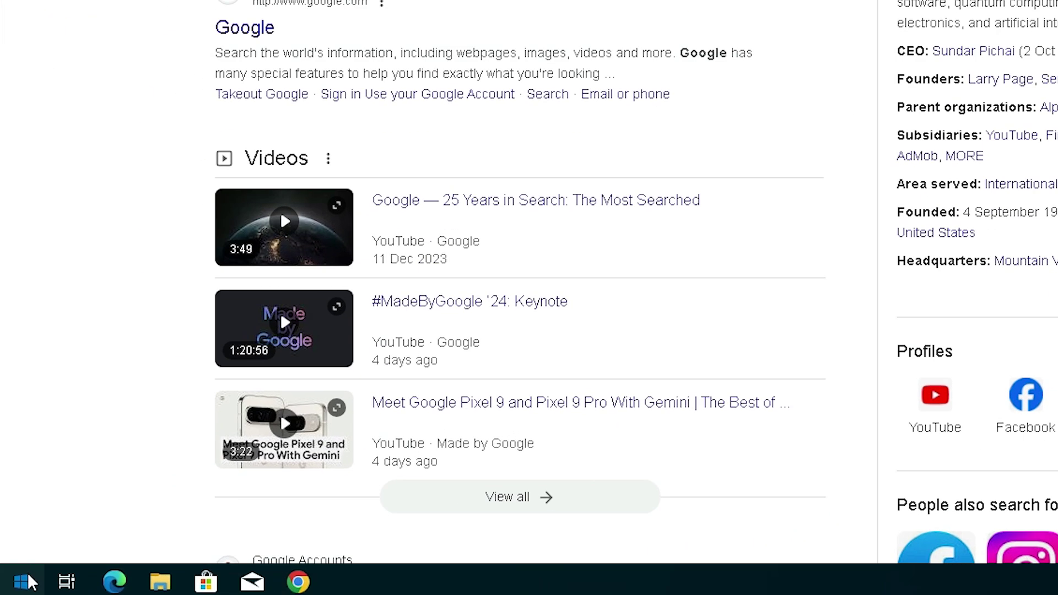
Step: Open 'Adjust the appearance and performance of Windows' from Start search
left_click(22, 582)
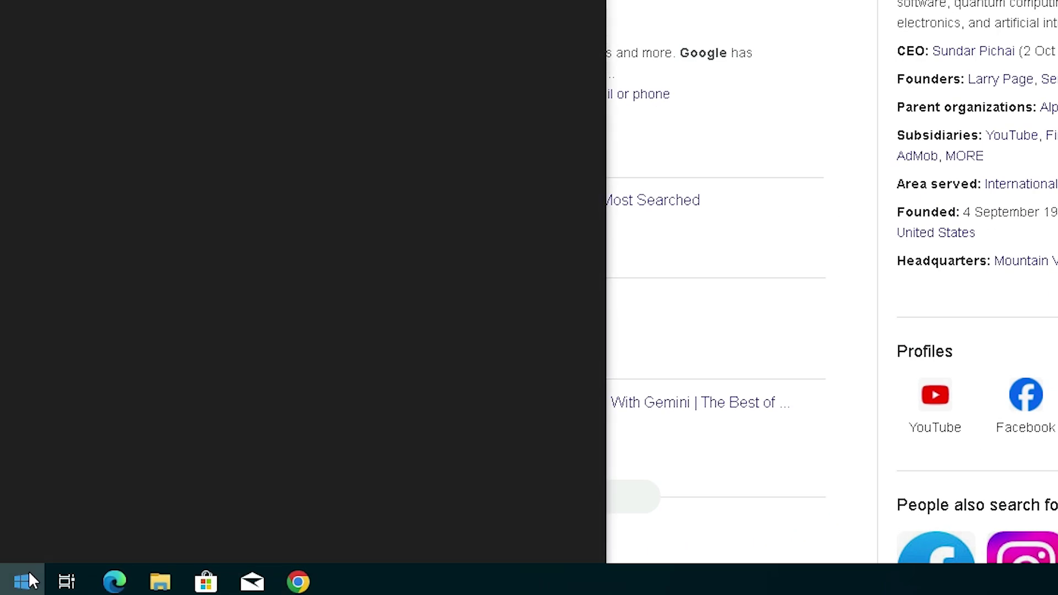
type("ap")
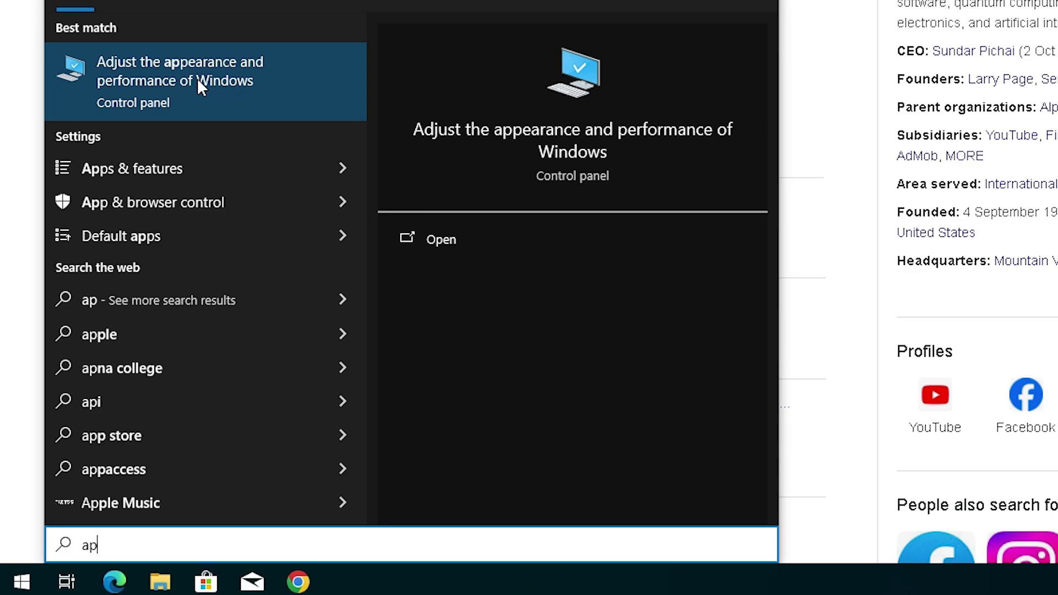
left_click(228, 75)
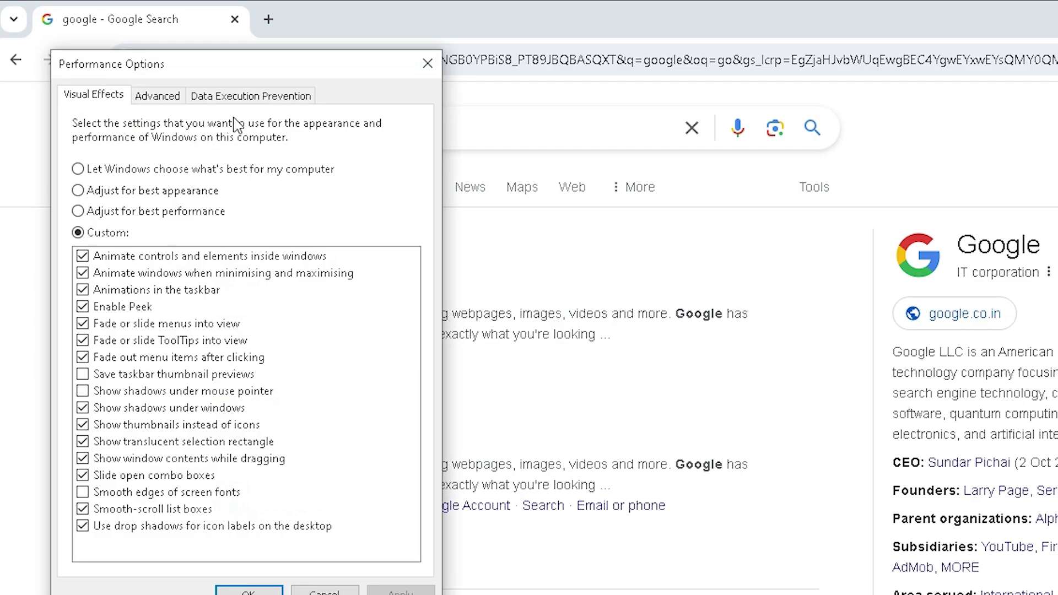
Step: Turn on smooth screen font edges, choose 'Let Windows choose what's best', and apply
left_click_drag(256, 60, 521, 36)
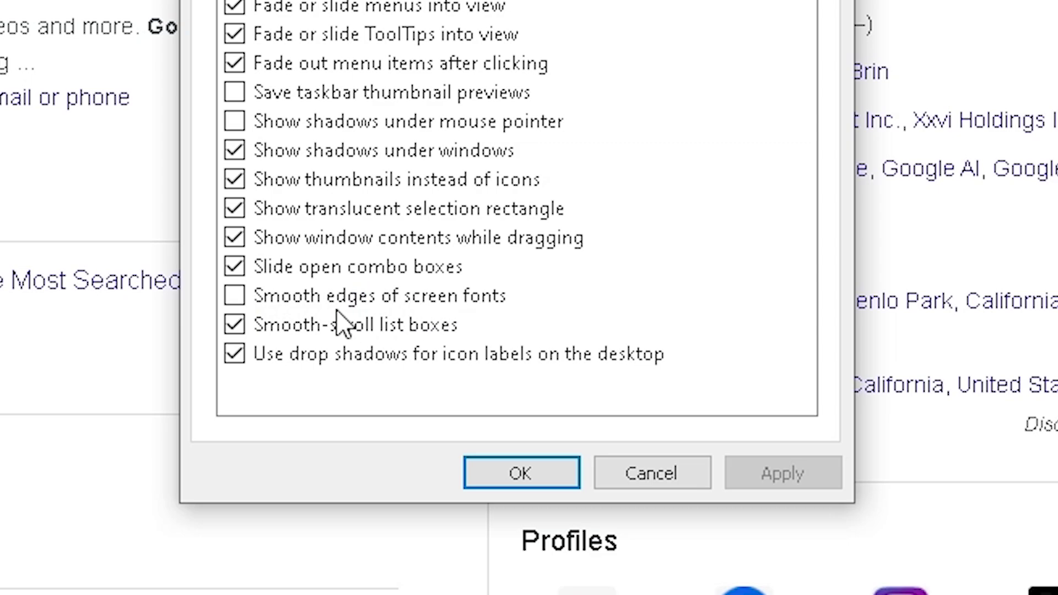
left_click(235, 298)
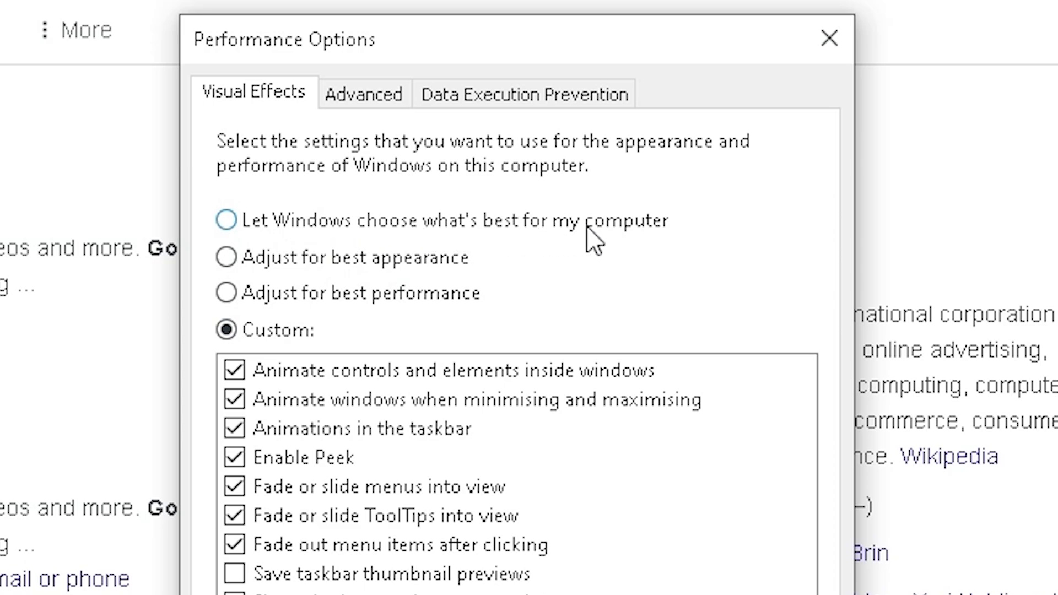
left_click(276, 224)
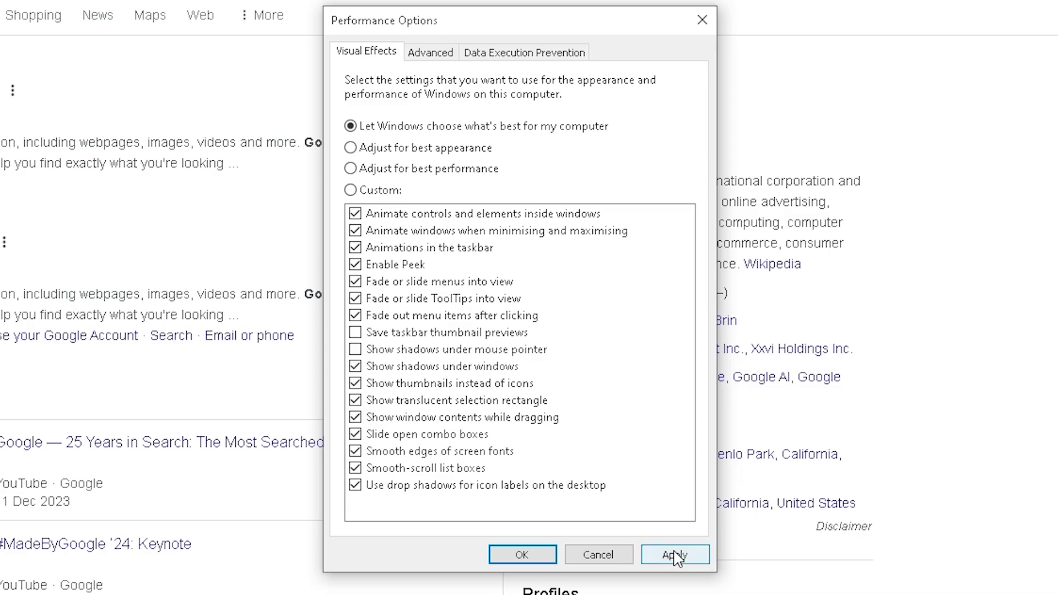
left_click(675, 555)
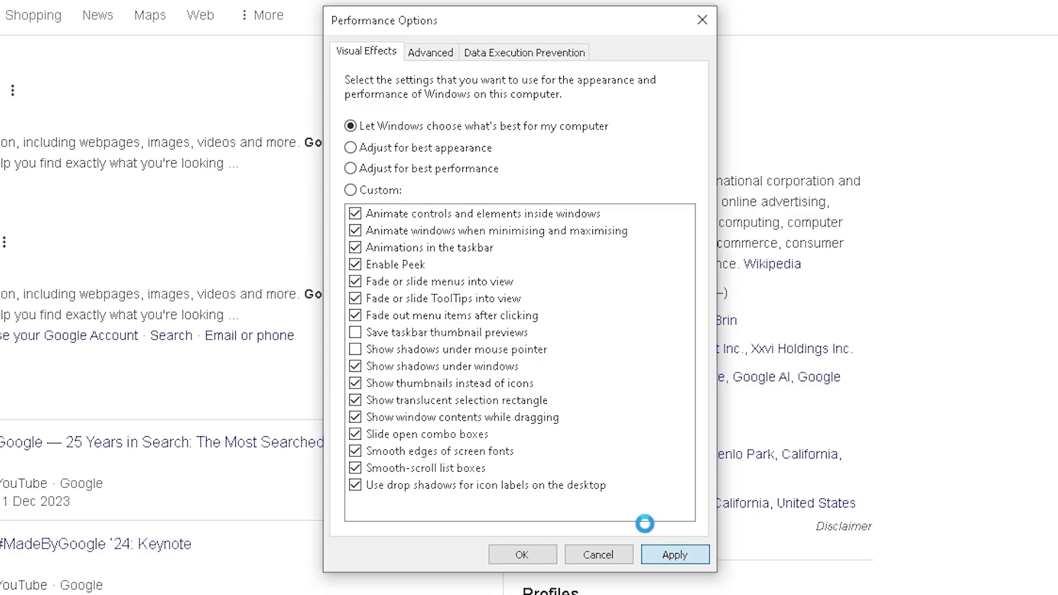
left_click(521, 555)
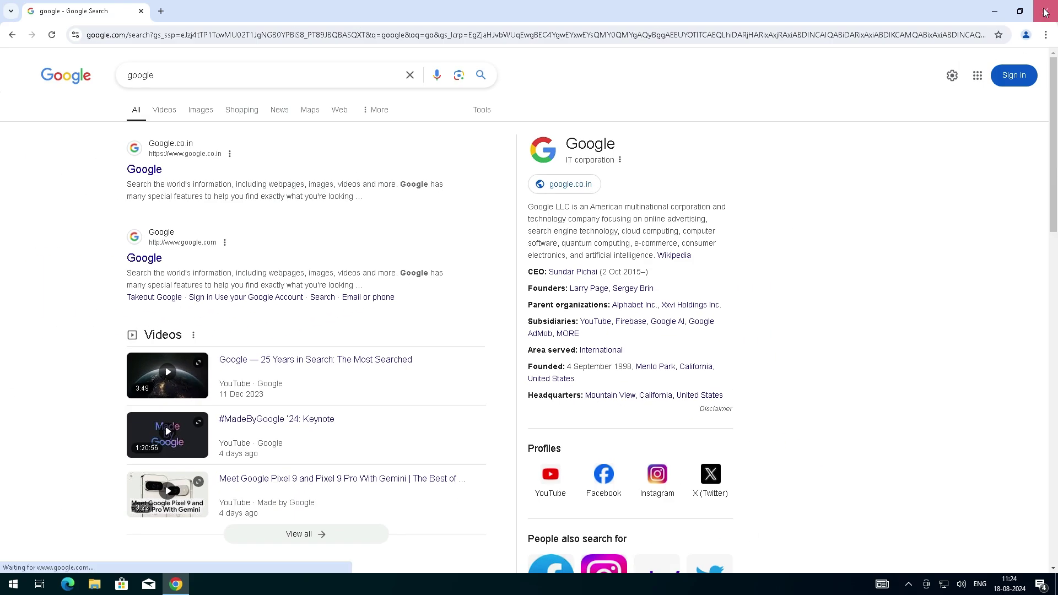
Step: Close Chrome, reopen it, and search for 'google' again
left_click(1045, 11)
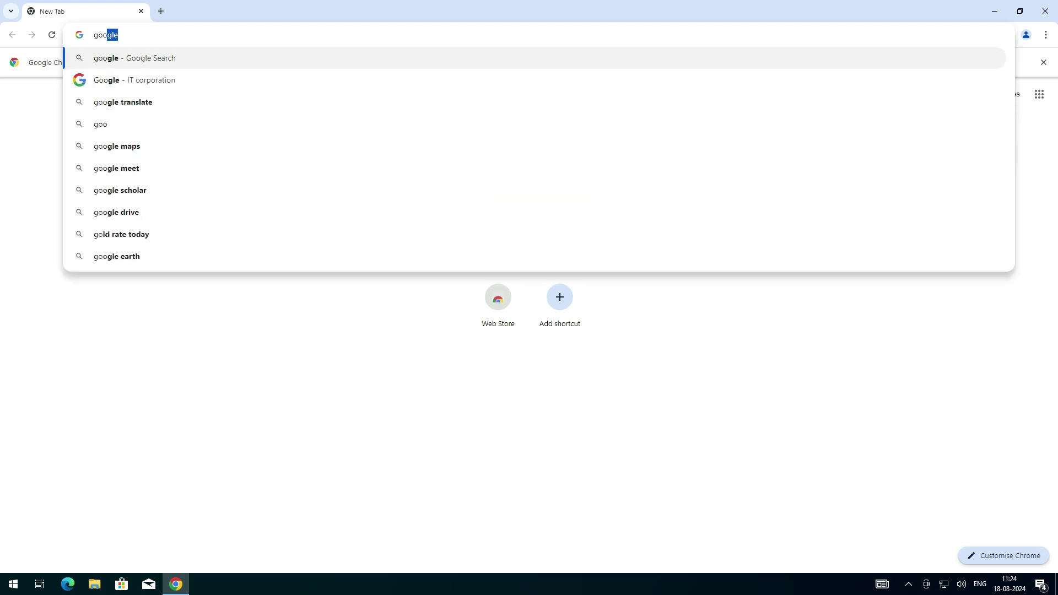
key("Return")
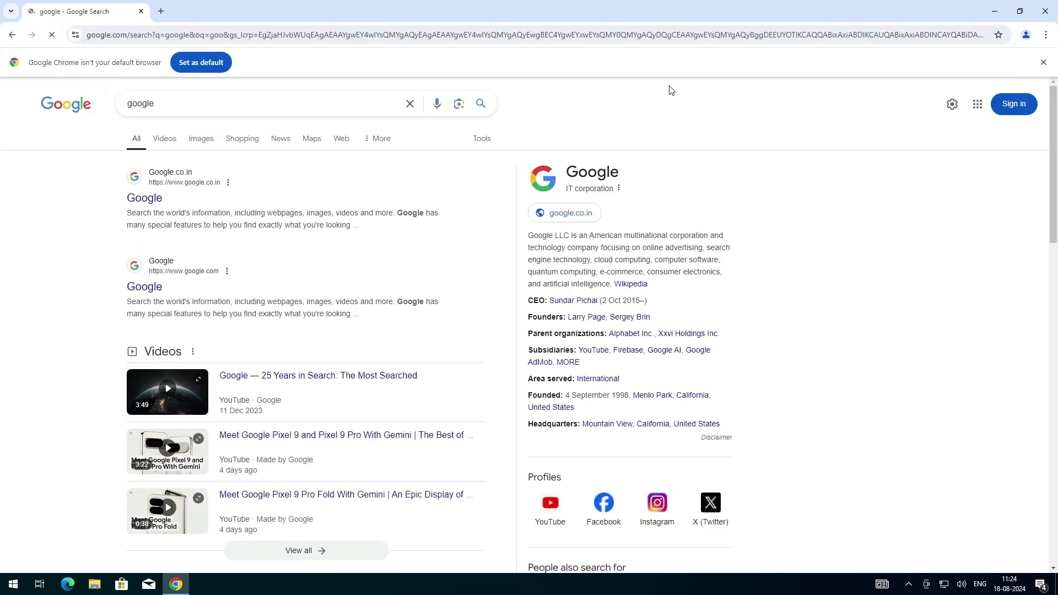